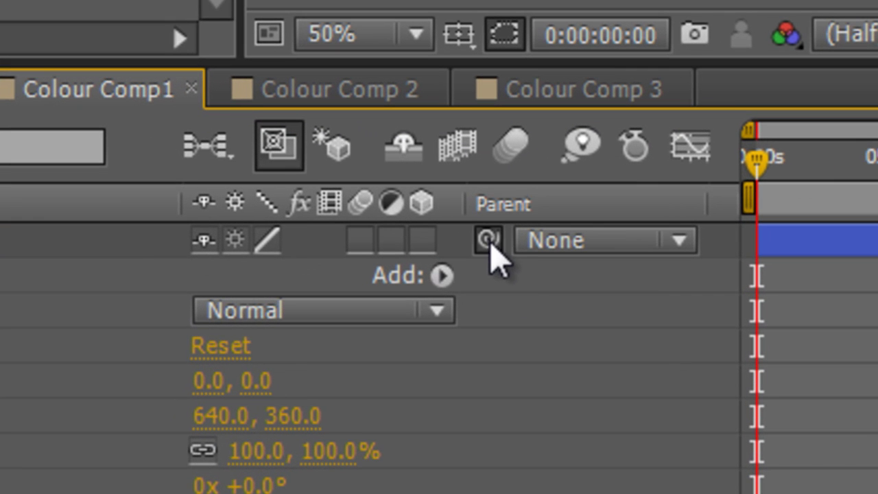
- Add Logicalis splash.avi to Colour Comp1, parent Shape Layer 1 to it, and scale it to about 49.6%
drag(487, 239, 488, 271)
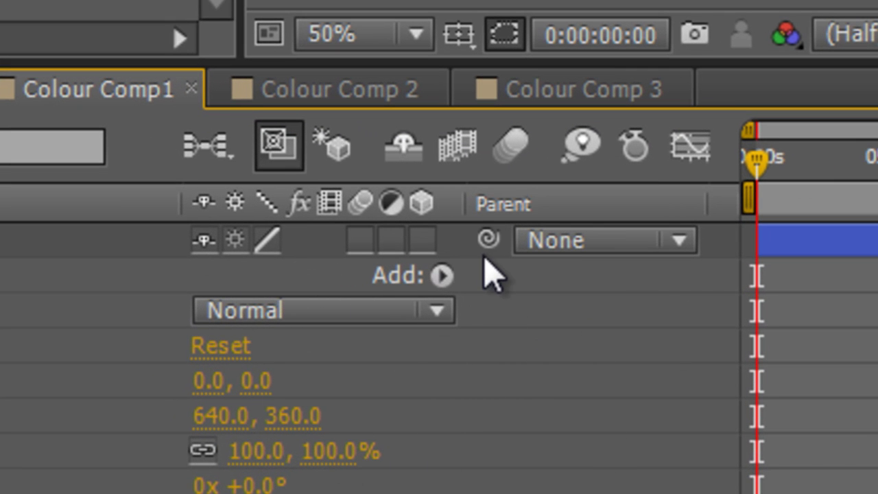
mouse_move(488, 239)
mouse_down()
mouse_move(43, 480)
mouse_move(2, 321)
mouse_move(455, 261)
mouse_move(487, 240)
mouse_up()
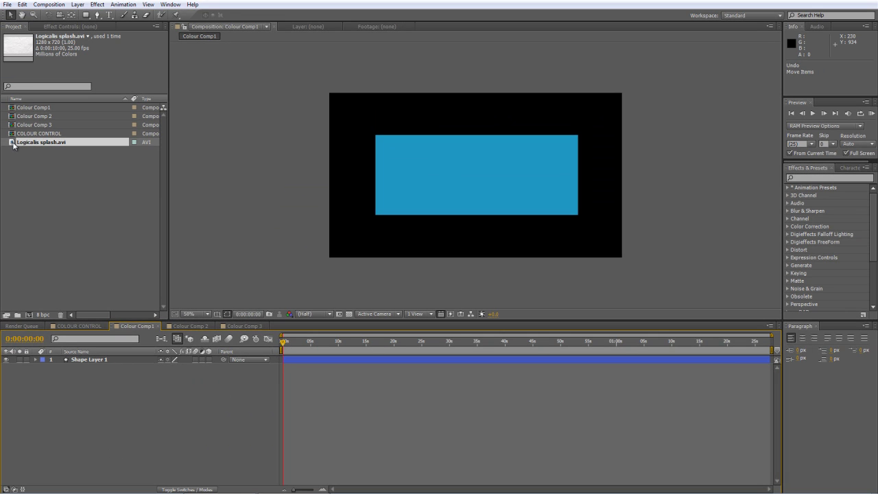
drag(39, 142, 201, 410)
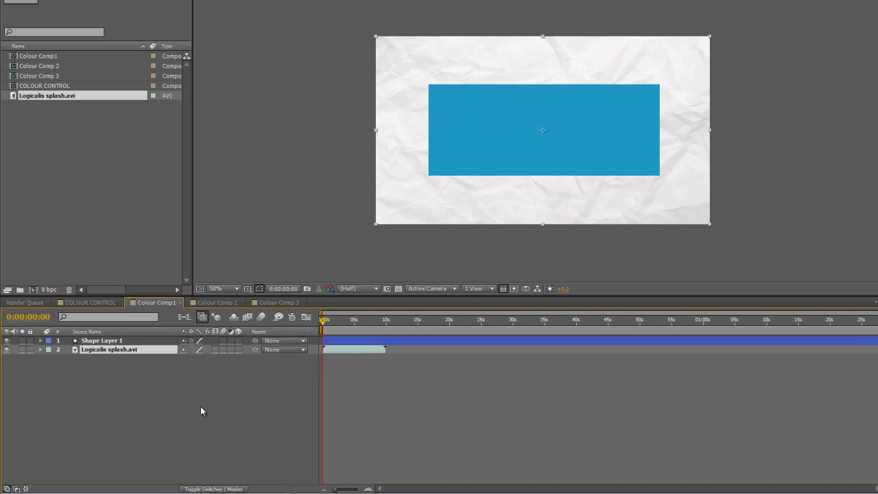
drag(254, 340, 108, 351)
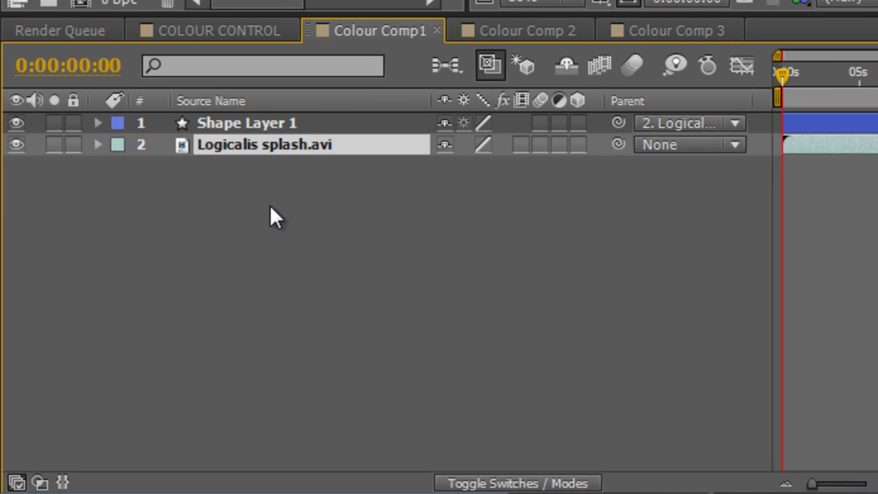
key(s)
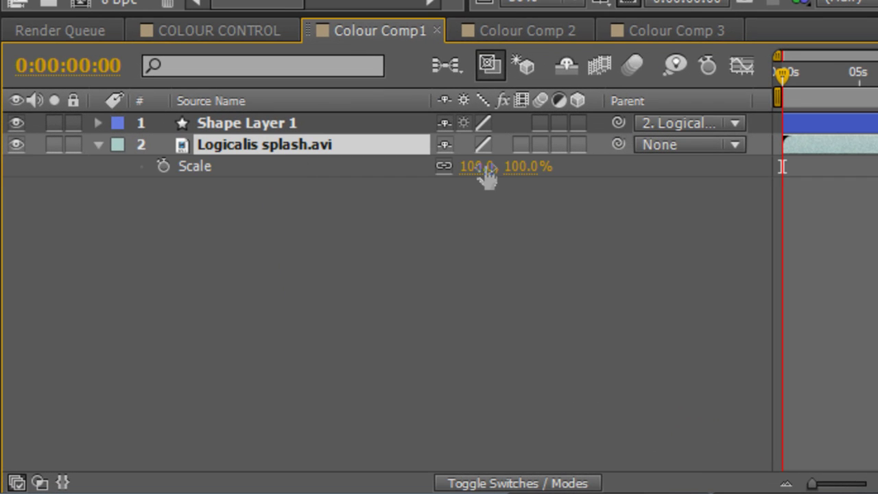
drag(484, 170, 450, 170)
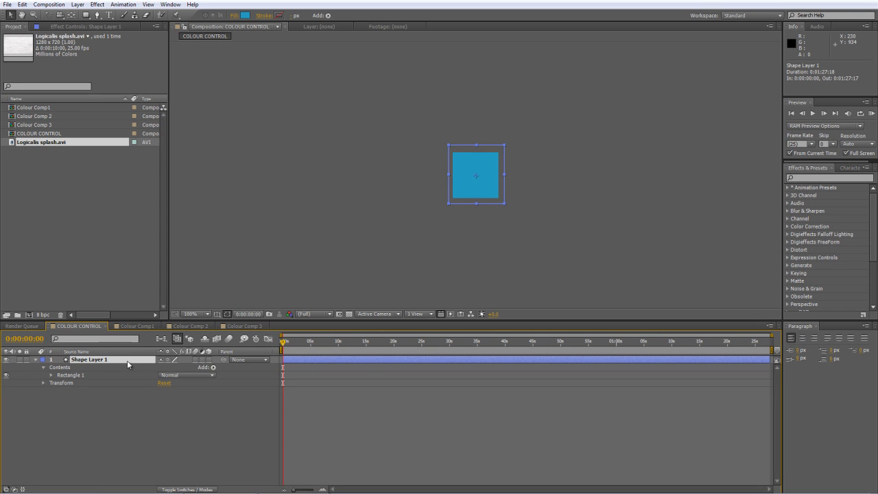
- Nudge the blue square, then expand Rectangle 1 > Fill 1 to expose its Color with no keyframes
drag(473, 187, 478, 184)
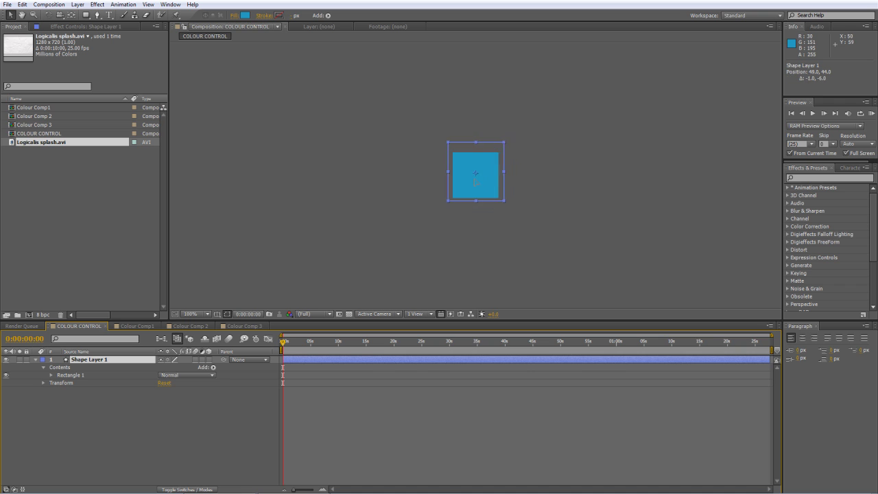
click(175, 406)
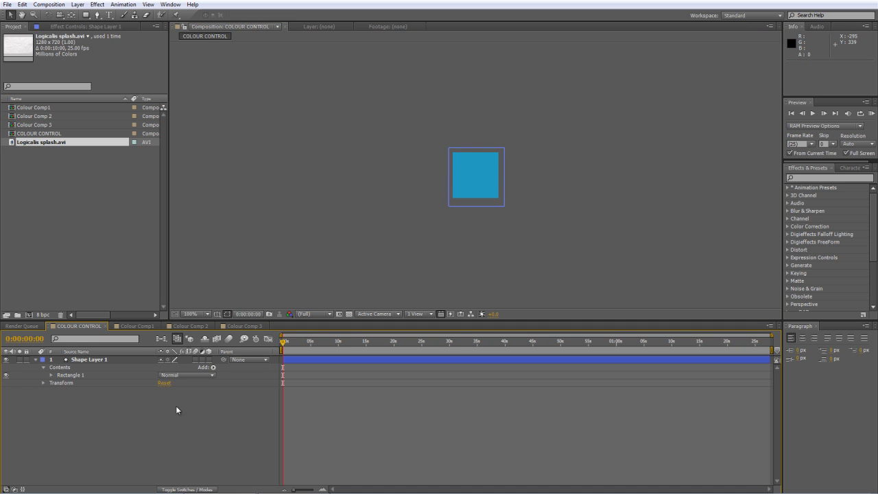
click(51, 375)
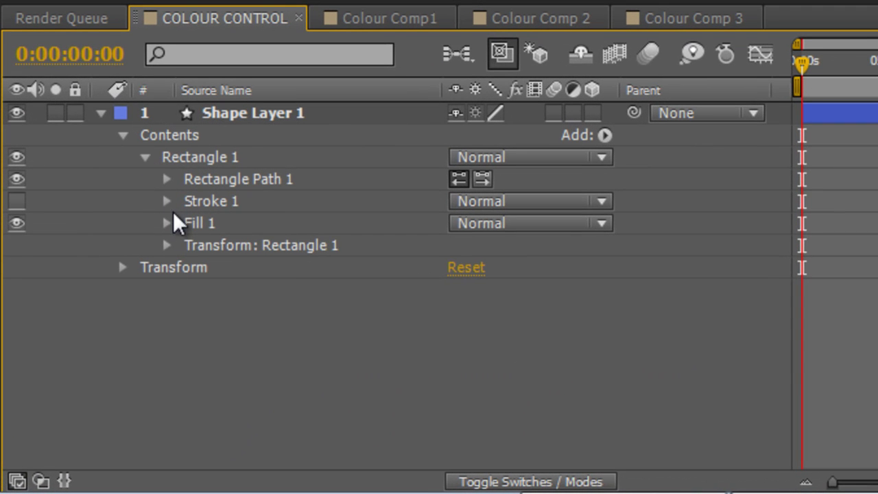
click(166, 222)
click(211, 289)
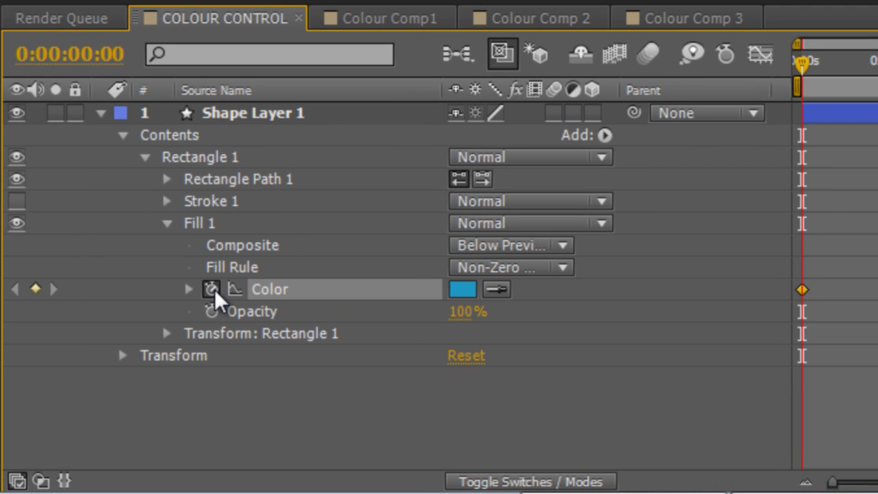
click(212, 288)
click(603, 358)
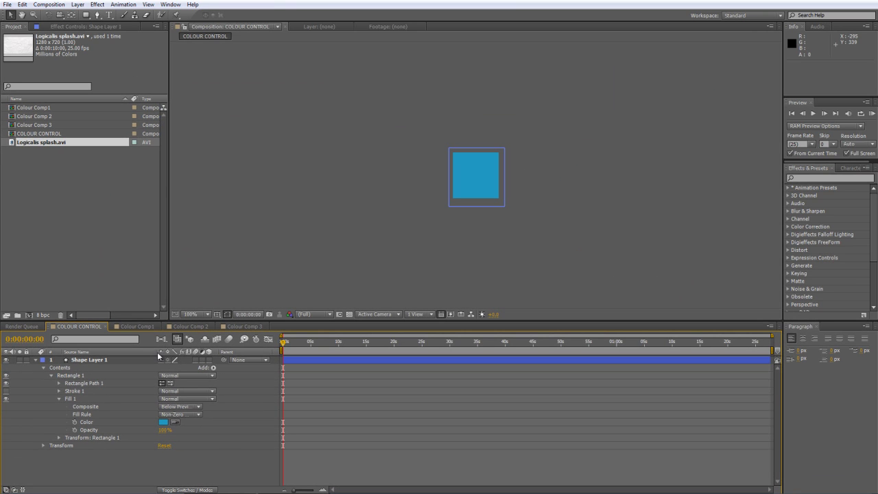
- Review Colour Comp1, 2, 3 and COLOUR CONTROL, settling on Colour Comp1's shape layer
click(137, 326)
click(192, 327)
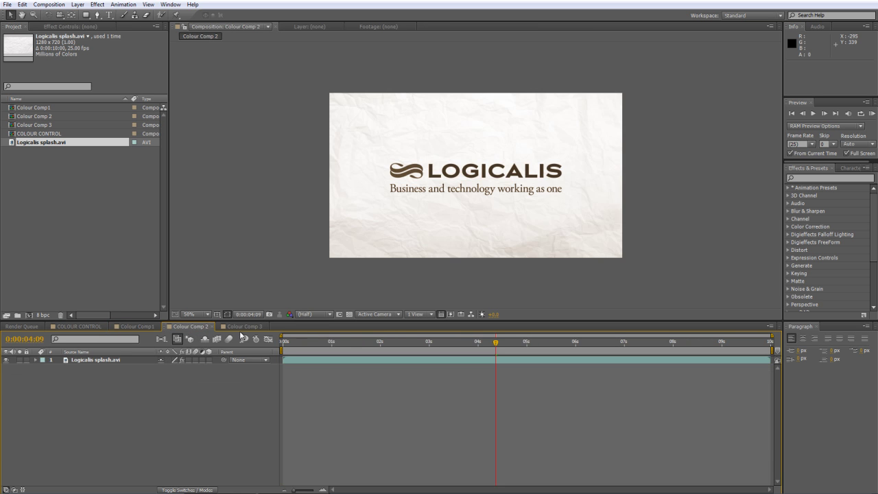
click(244, 327)
click(138, 327)
click(190, 327)
click(240, 326)
click(138, 327)
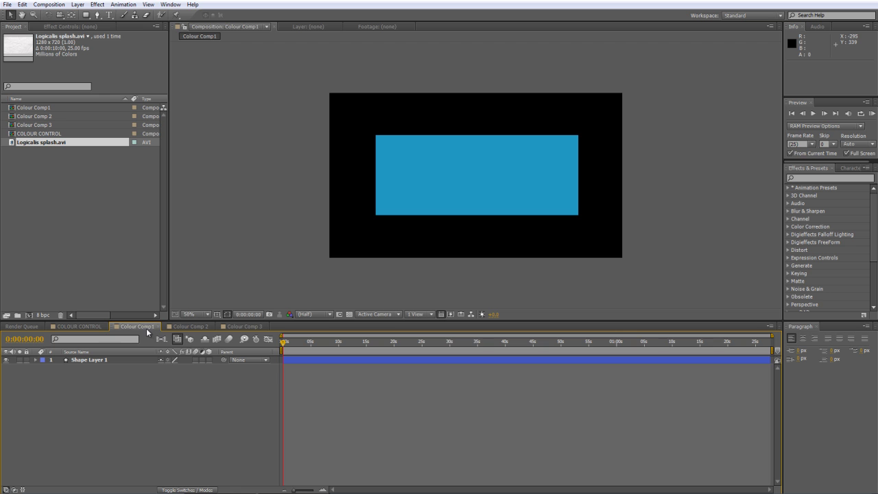
click(114, 362)
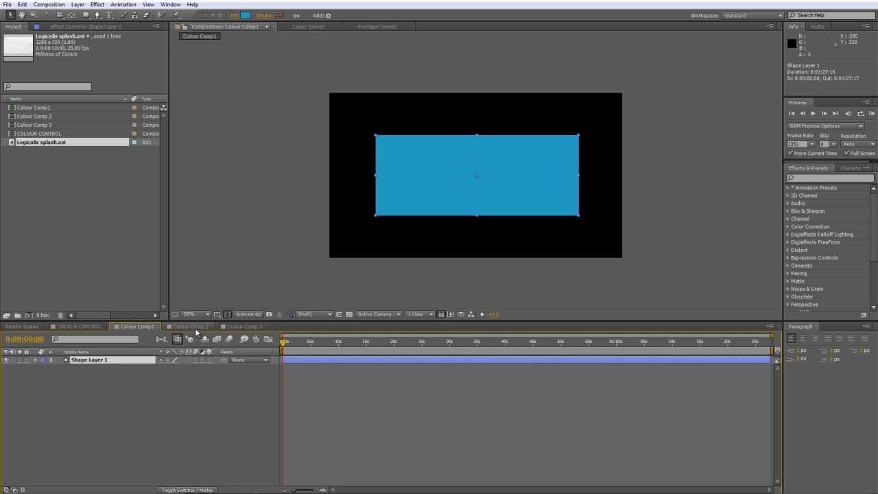
click(195, 327)
click(245, 328)
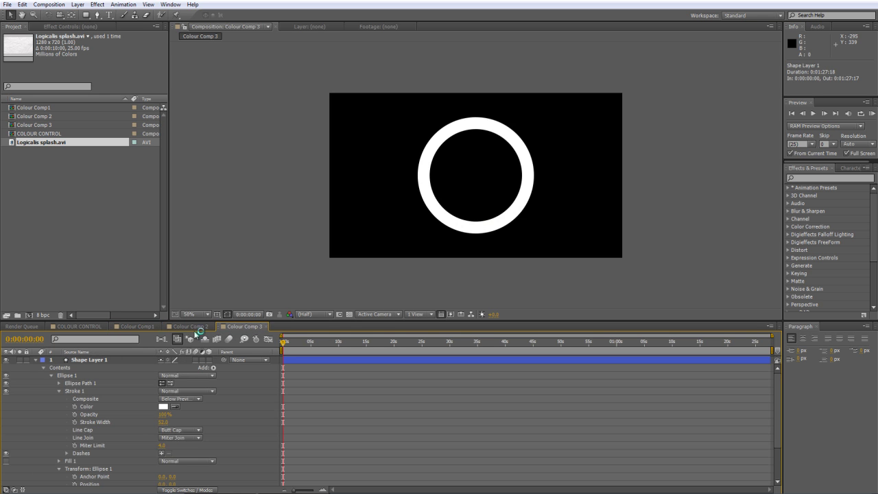
click(89, 328)
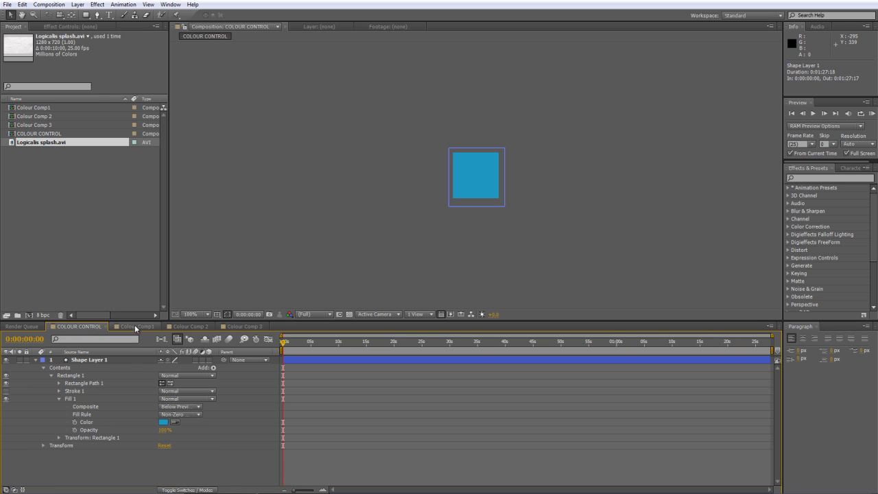
click(136, 327)
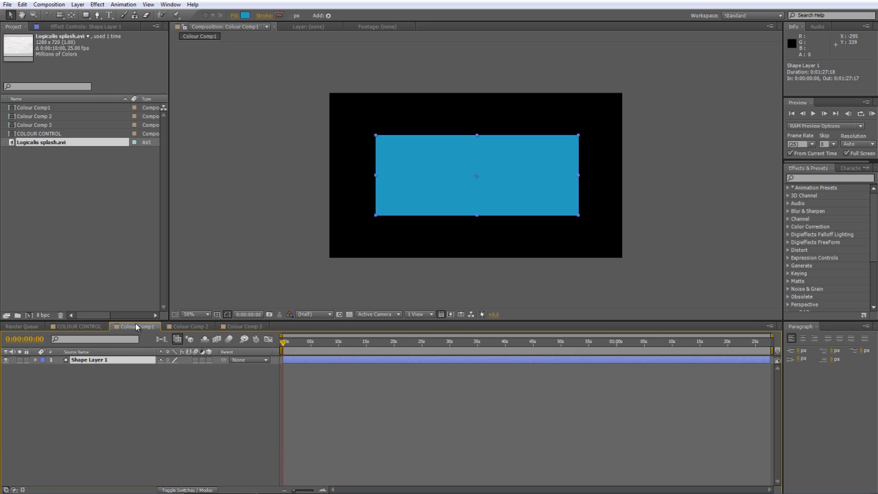
- Add an expression to the Fill 1 Color of Colour Comp1's rectangle, then bring up COLOUR CONTROL
click(36, 360)
click(51, 376)
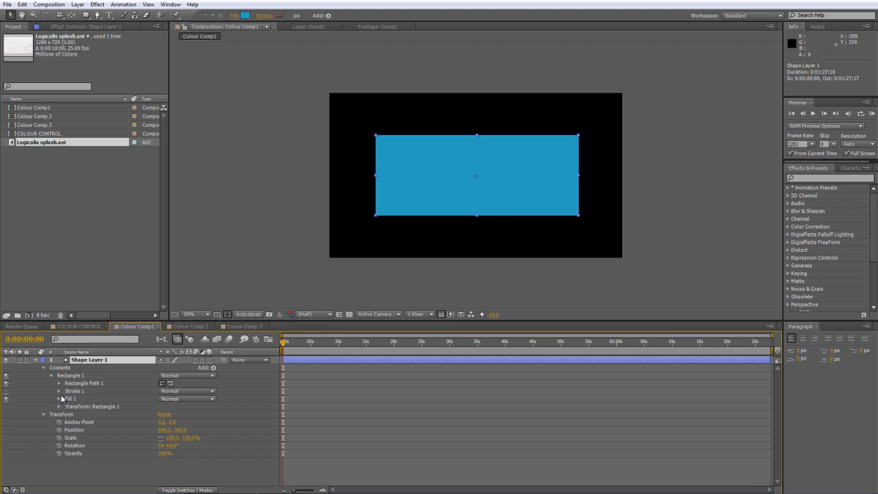
key(F2)
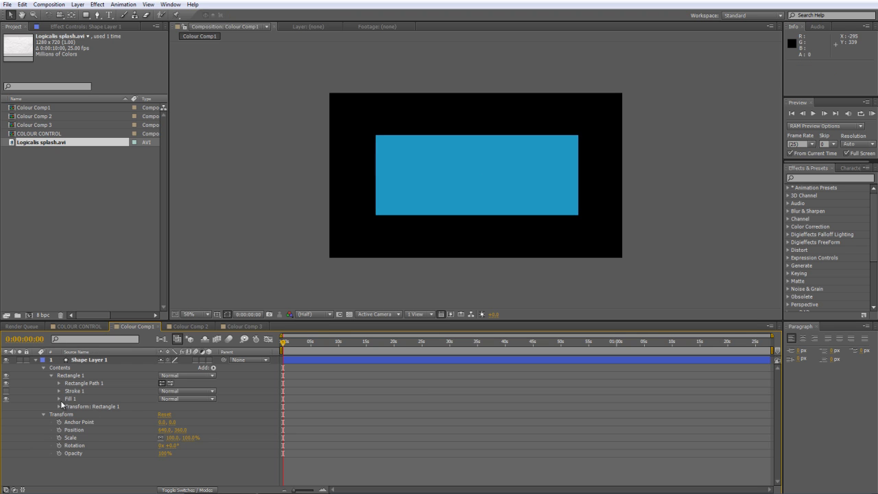
click(59, 399)
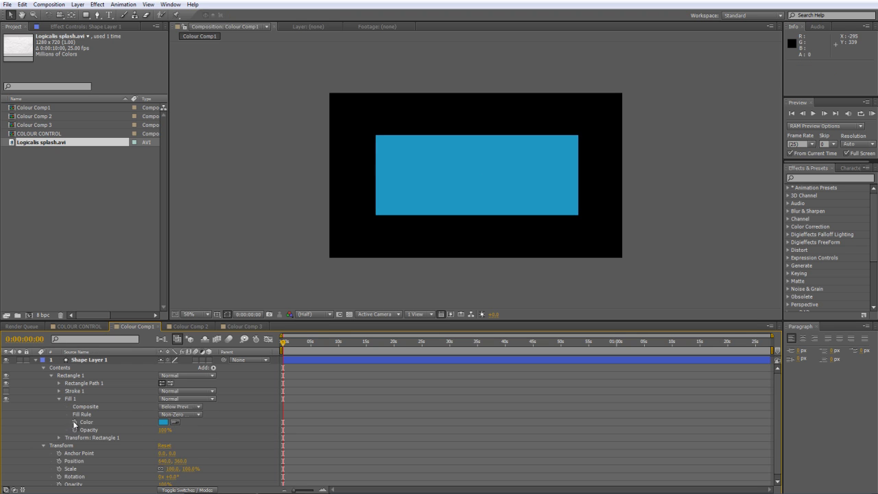
alt+click(74, 421)
drag(184, 429, 78, 324)
drag(167, 112, 307, 132)
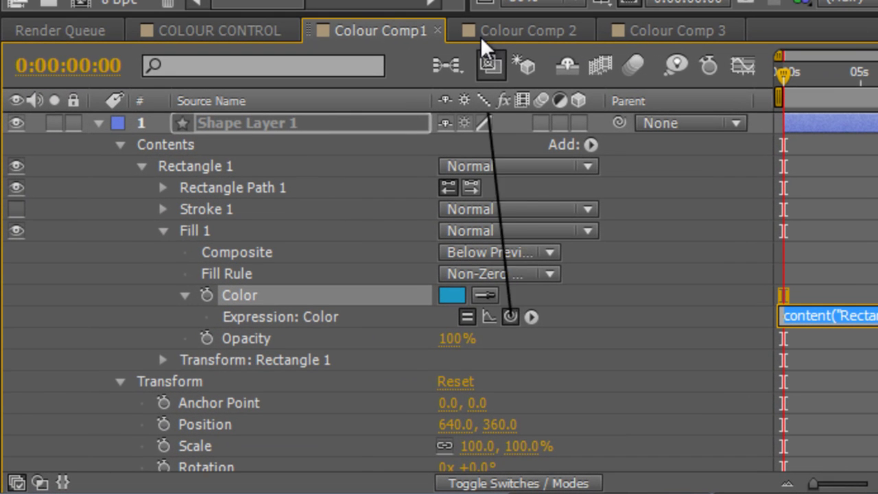
drag(389, 46, 511, 316)
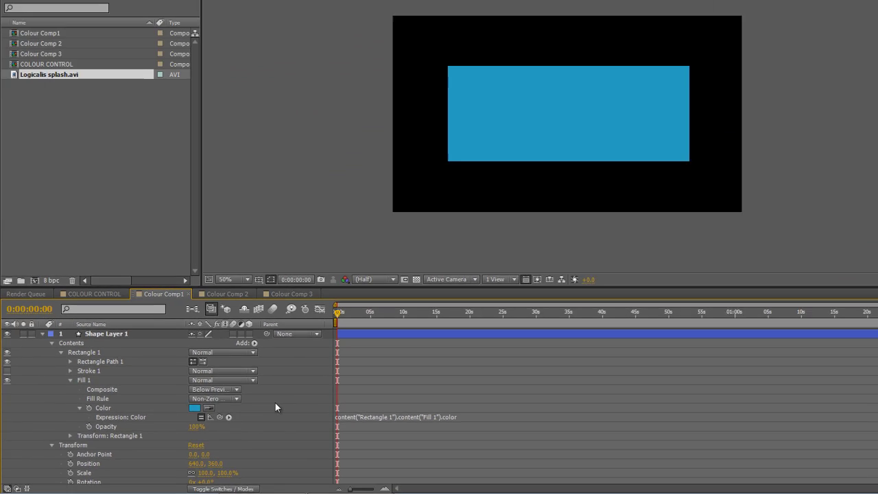
click(103, 294)
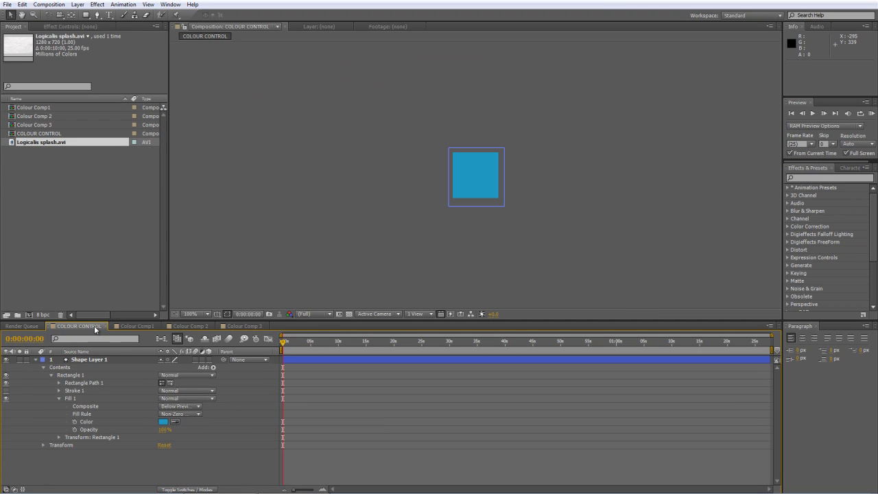
- Dock the COLOUR CONTROL timeline in a split panel beside the Colour Comp1 timeline
mouse_move(96, 330)
mouse_down()
mouse_move(53, 331)
mouse_move(89, 328)
mouse_up()
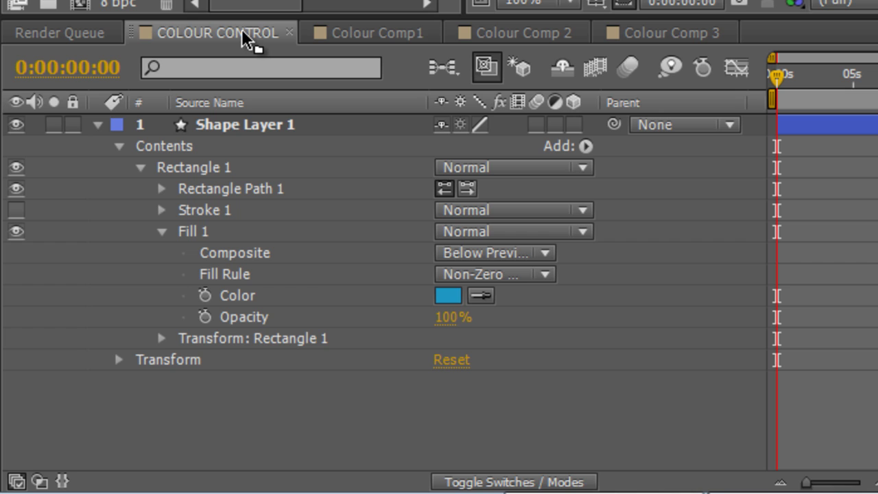
drag(248, 39, 46, 193)
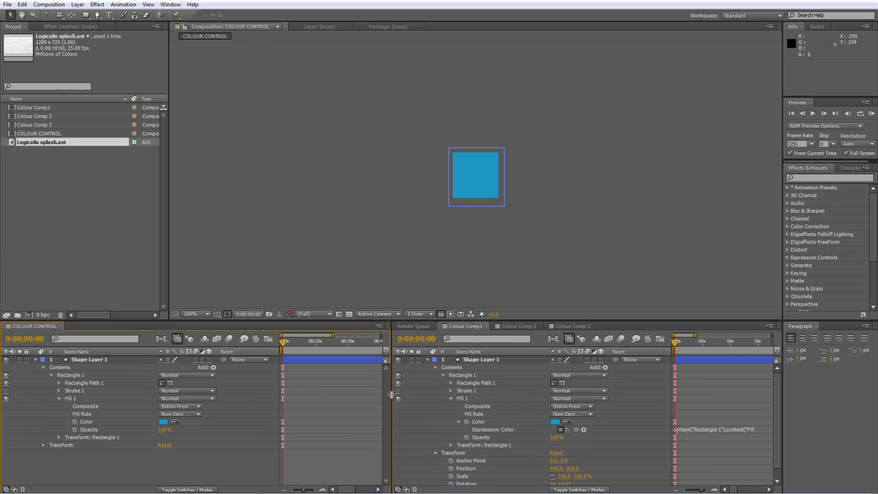
drag(391, 394, 379, 395)
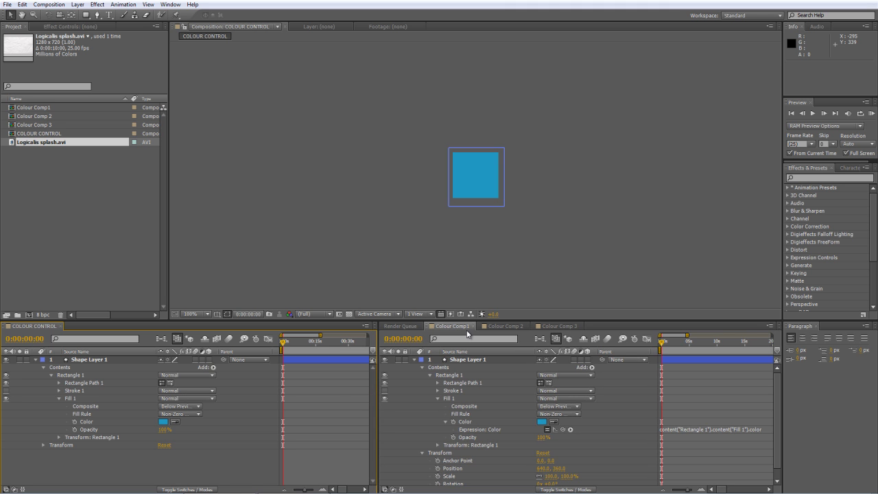
- Re-add Colour Comp1's Fill Color expression and pick-whip it to COLOUR CONTROL's Fill Color
click(468, 327)
click(504, 326)
click(459, 327)
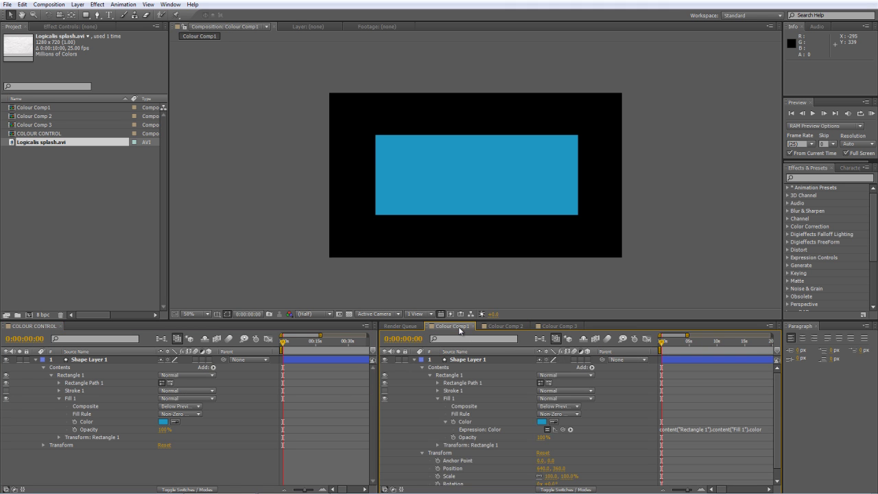
alt+click(451, 421)
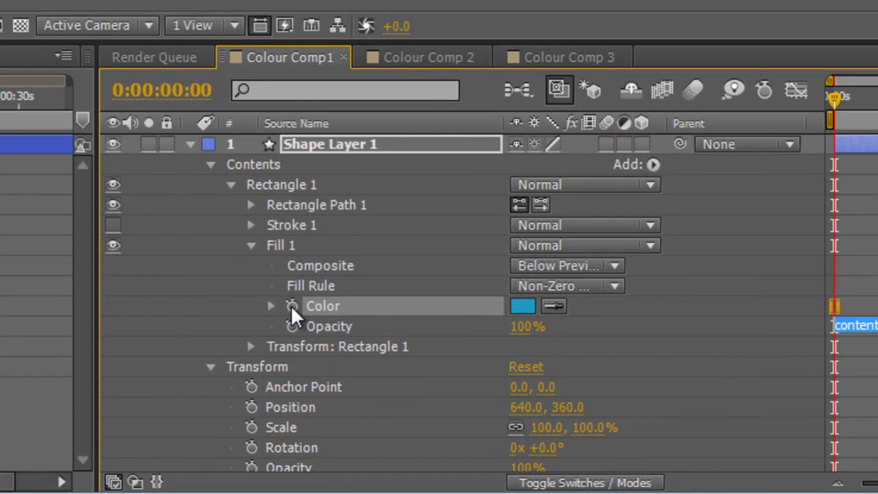
alt+click(453, 420)
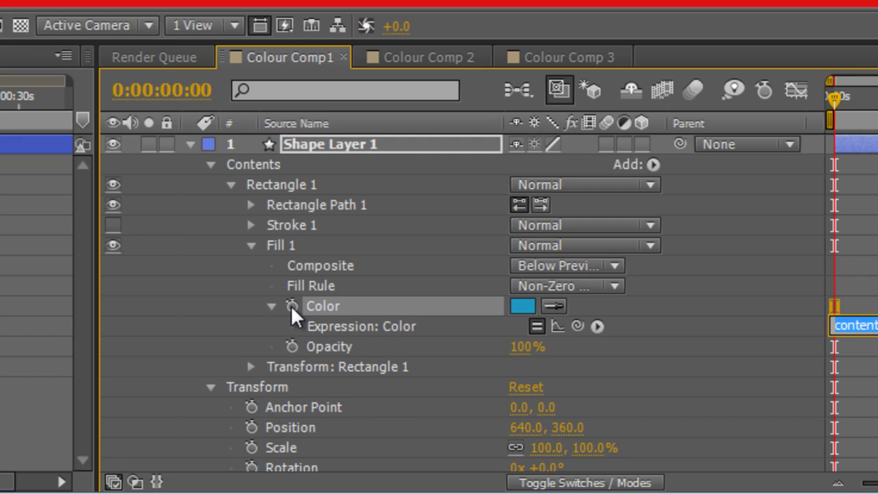
drag(577, 327, 372, 302)
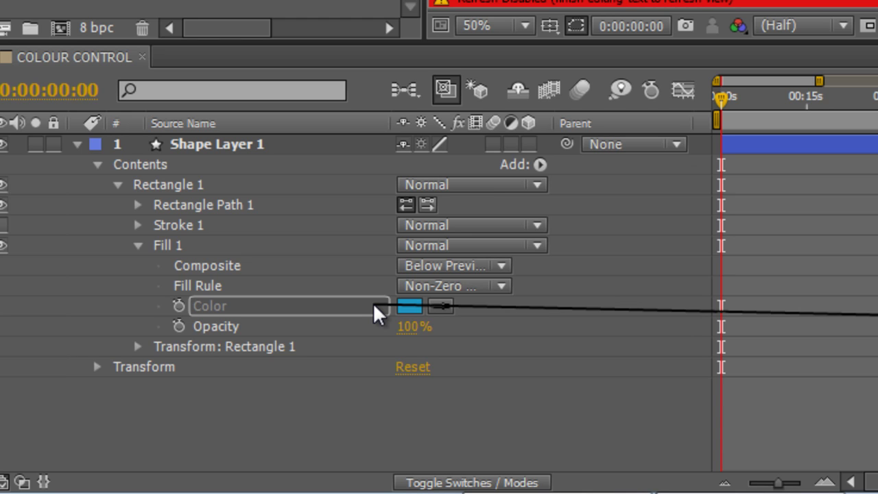
drag(373, 303, 373, 303)
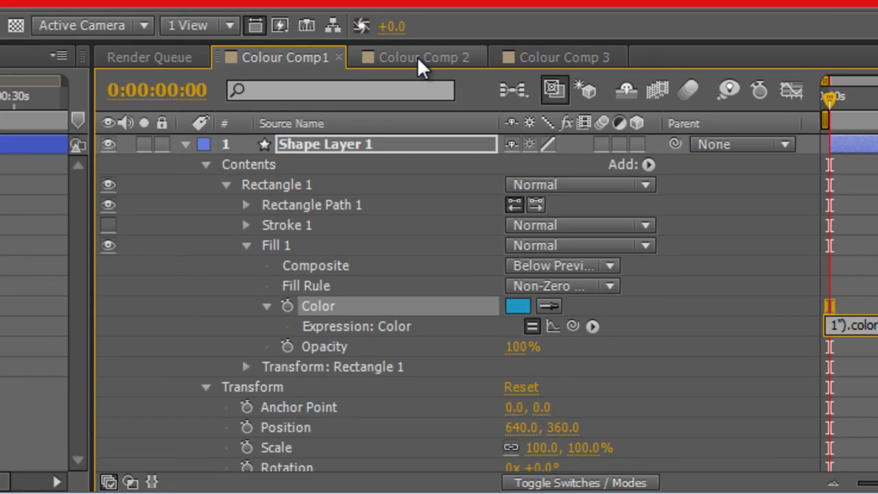
- In Colour Comp 2, link the Logicalis splash.avi Tritone Midtones to COLOUR CONTROL's Fill Color by expression
click(427, 57)
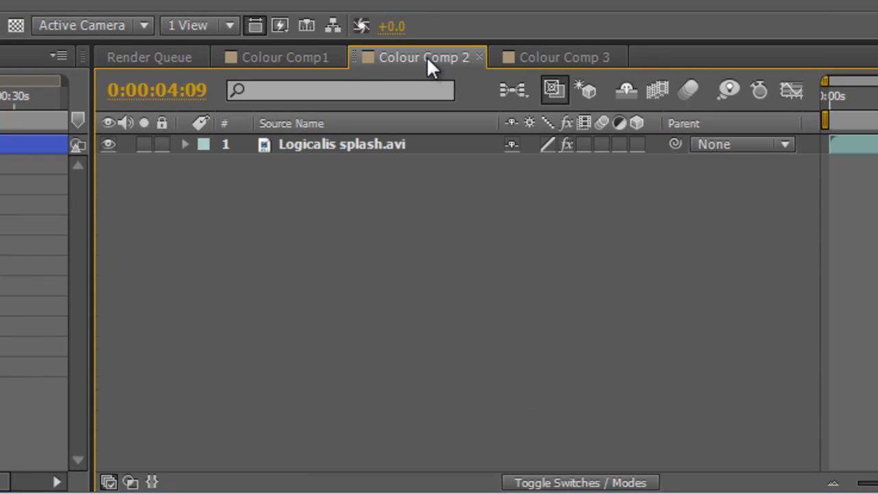
click(305, 147)
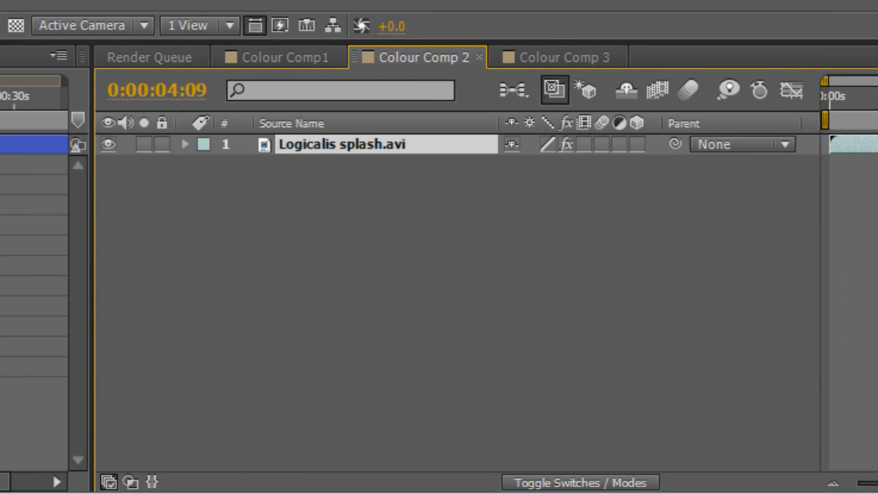
click(186, 144)
click(205, 165)
click(224, 185)
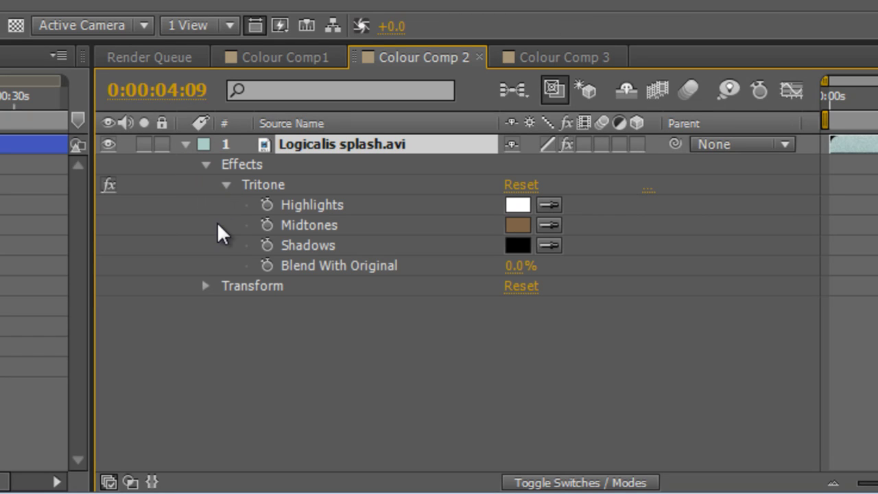
alt+click(265, 225)
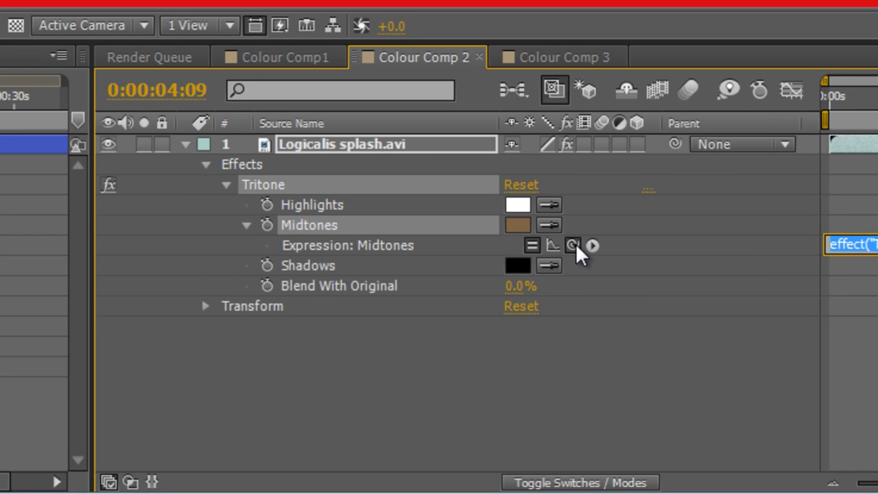
drag(573, 245, 291, 309)
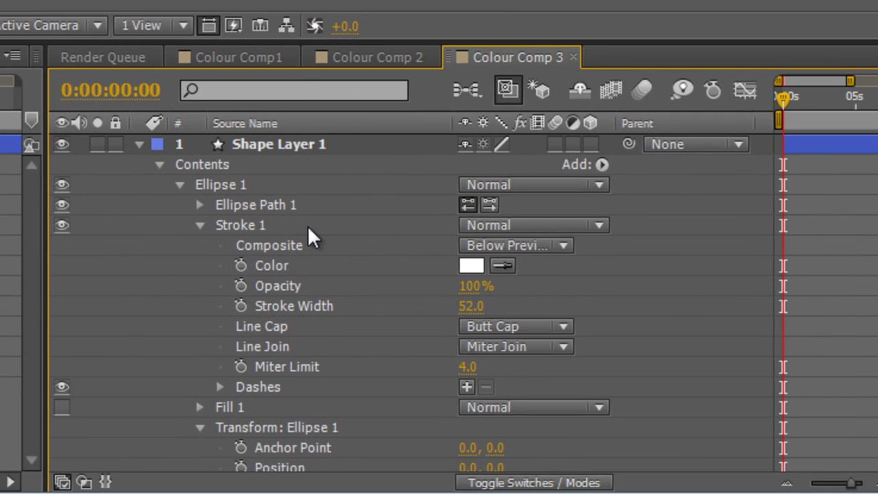
- Give Colour Comp 3's ellipse Stroke 1 Color an expression pick-whipped to COLOUR CONTROL's Fill 1 Color
alt+click(241, 263)
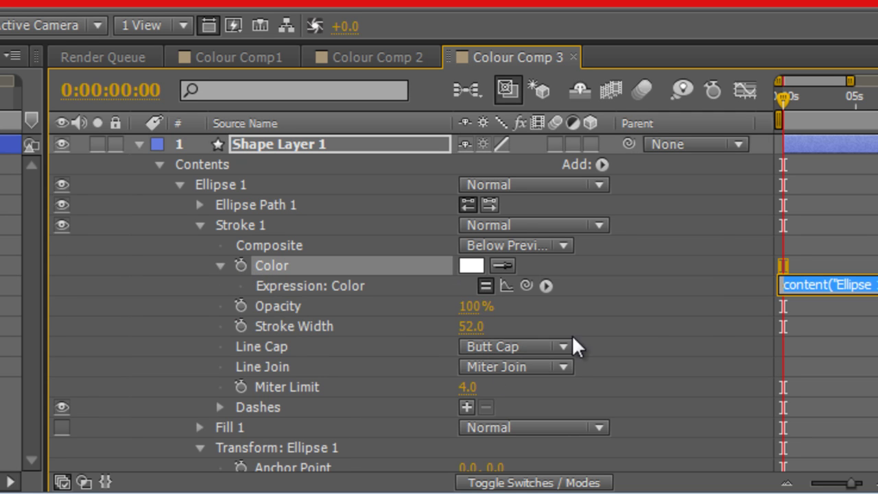
drag(528, 288, 387, 306)
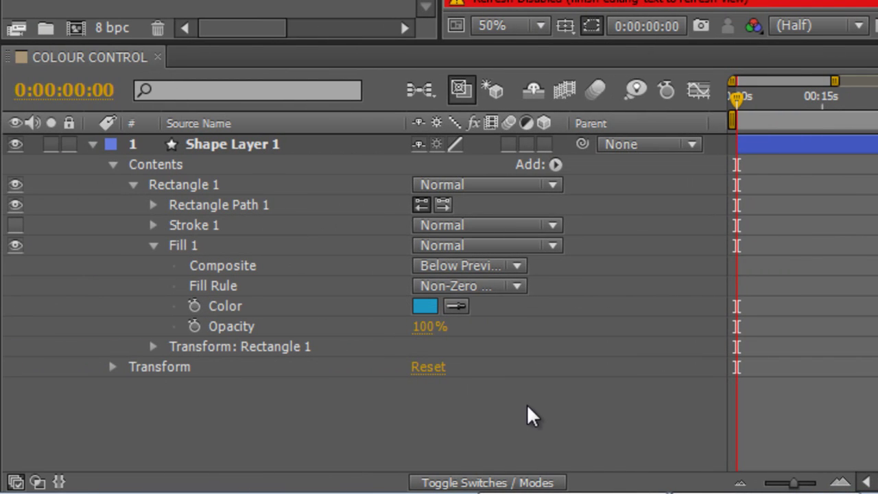